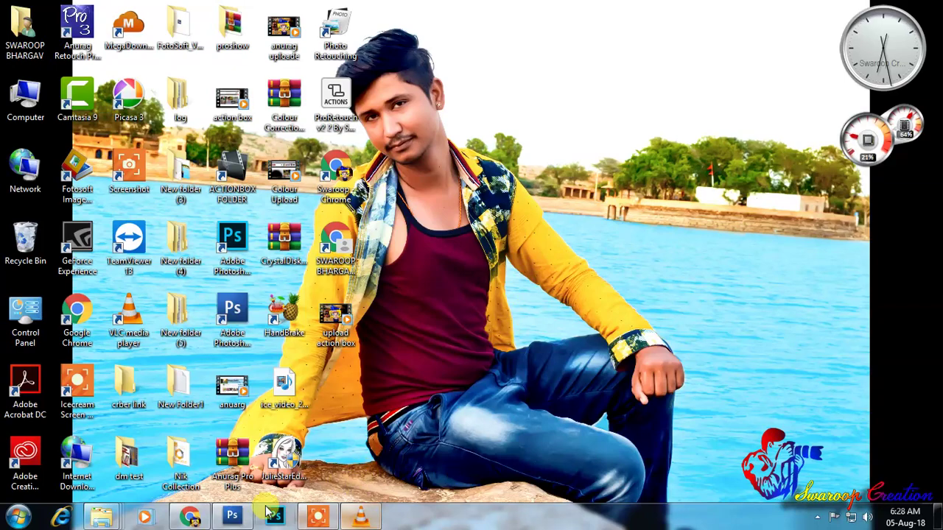
- Bring Chrome forward and switch to the Swaroop Creation YouTube channel tab
left_click(203, 519)
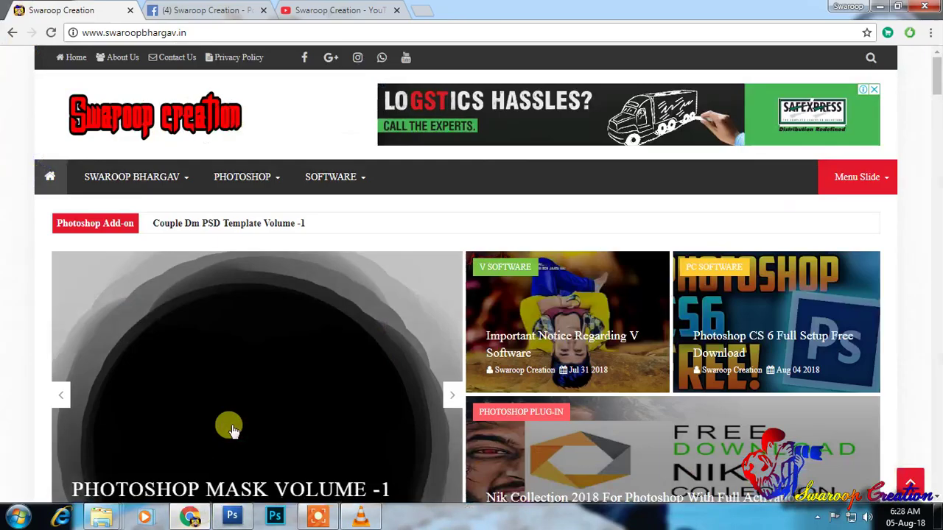
left_click(335, 9)
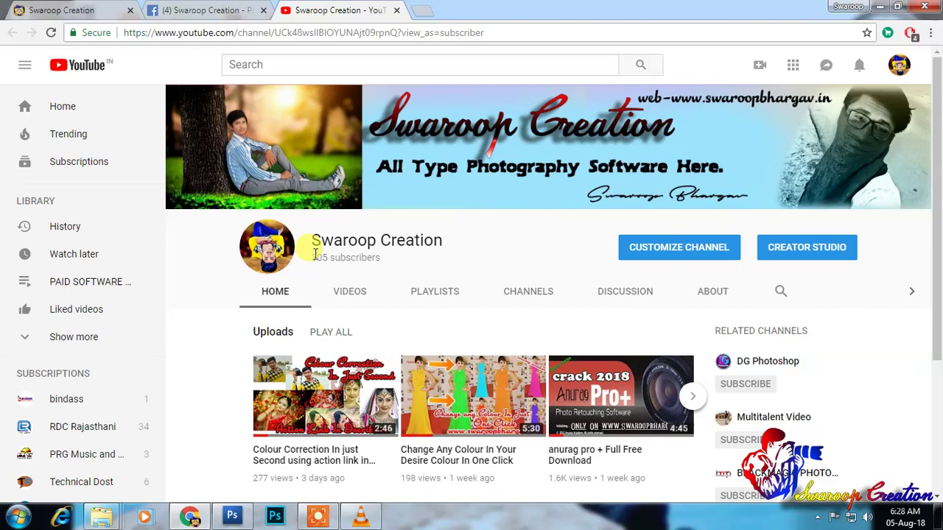
- Flip between the Facebook and YouTube tabs, then return to the swaroopbhargav.in home page
left_click(190, 6)
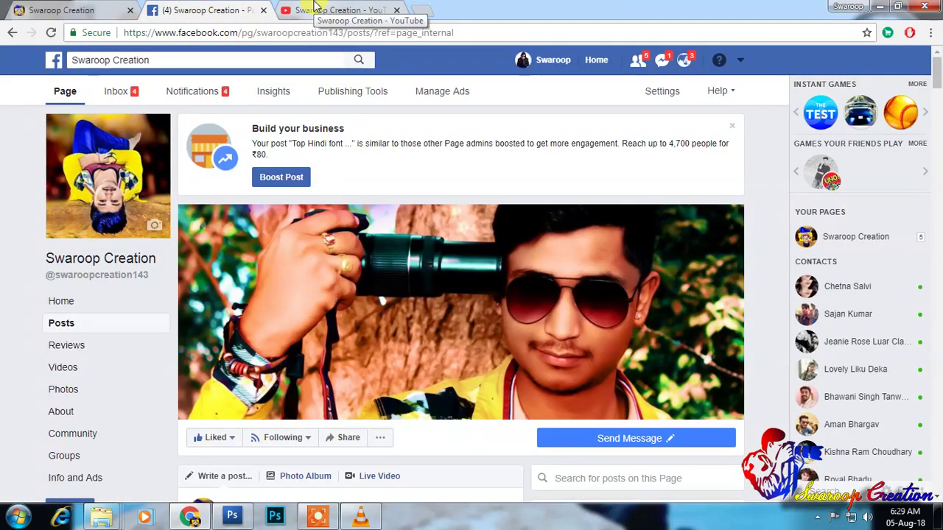
left_click(316, 7)
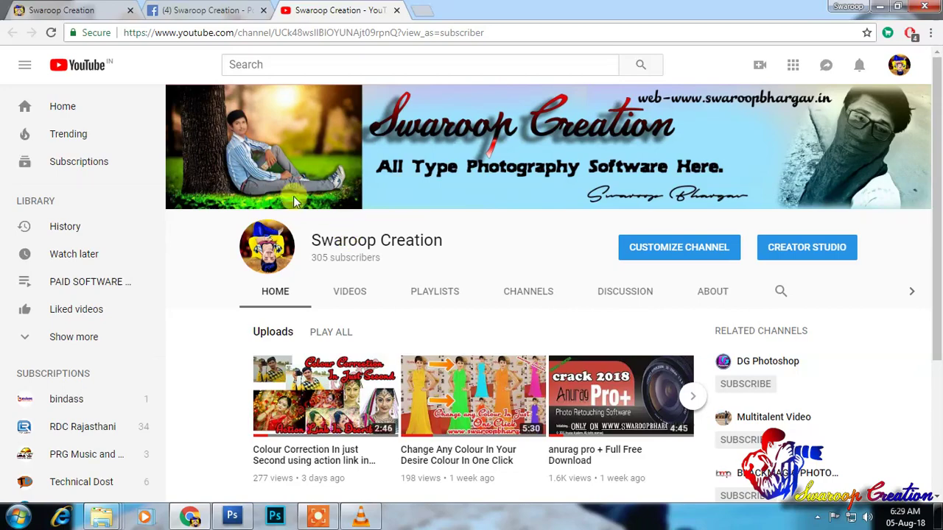
left_click(192, 9)
left_click(336, 8)
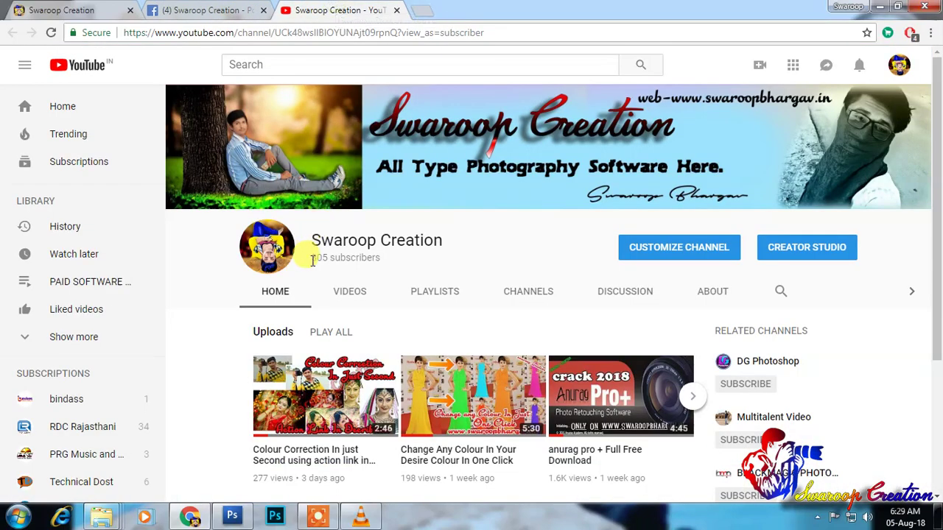
left_click(66, 9)
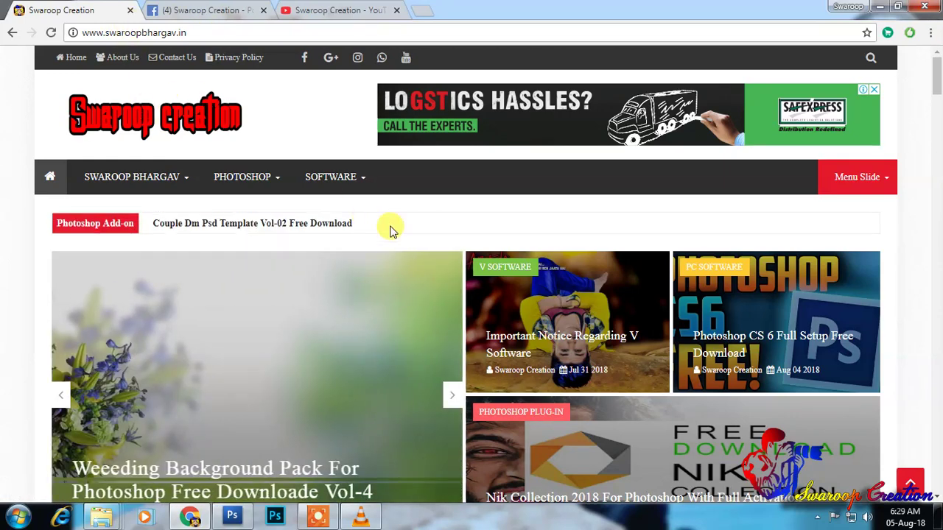
- Scroll through the Swaroop Creation site, then bring up the fullscreen Retouch Pro 2.0 tutorial video
scroll(390, 231, "down", 3)
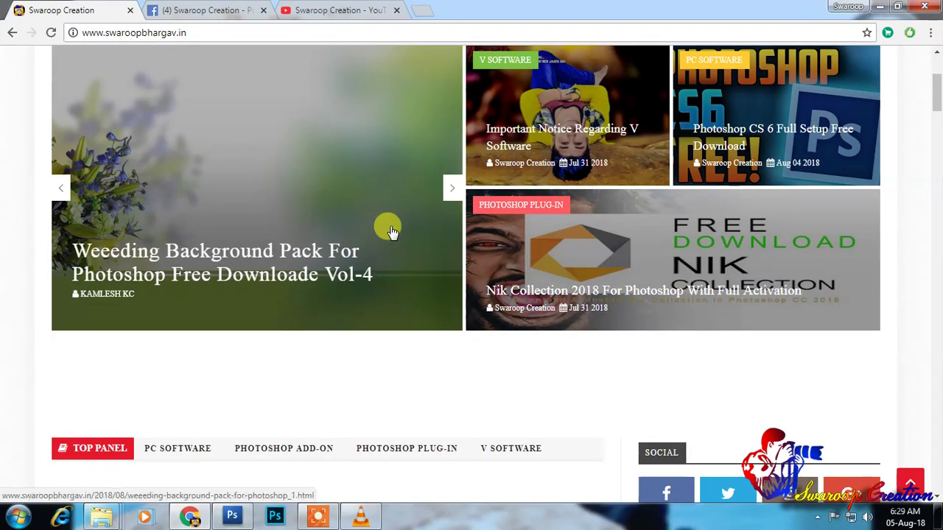
scroll(391, 230, "down", 1)
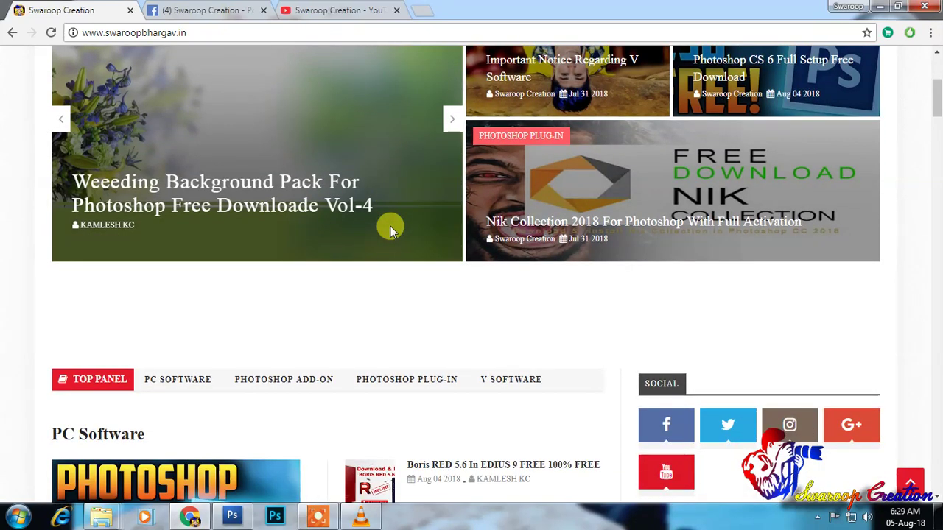
scroll(391, 231, "down", 1)
scroll(390, 230, "down", 3)
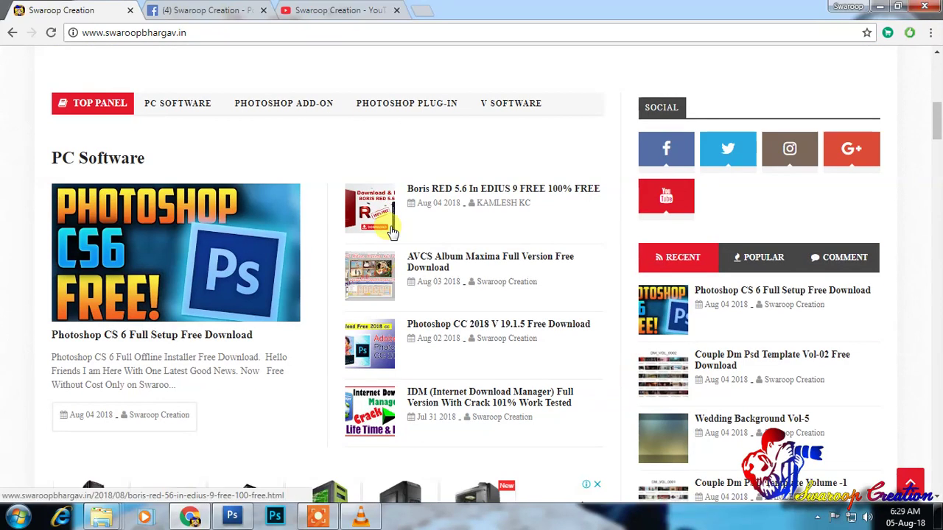
scroll(390, 231, "up", 3)
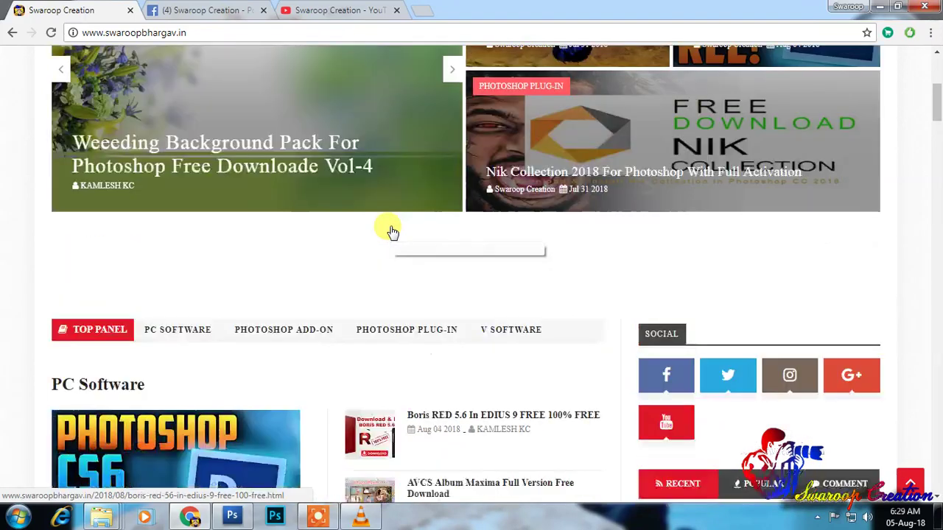
scroll(390, 231, "up", 4)
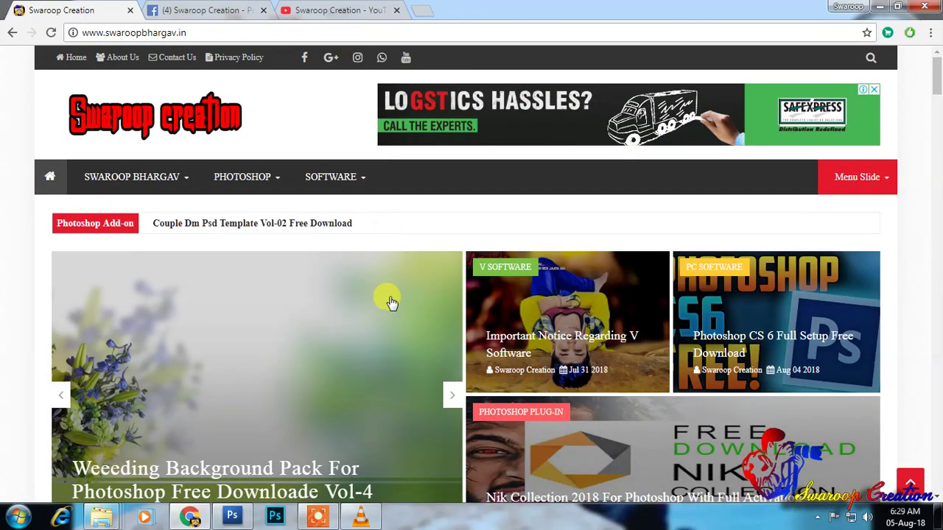
left_click(365, 523)
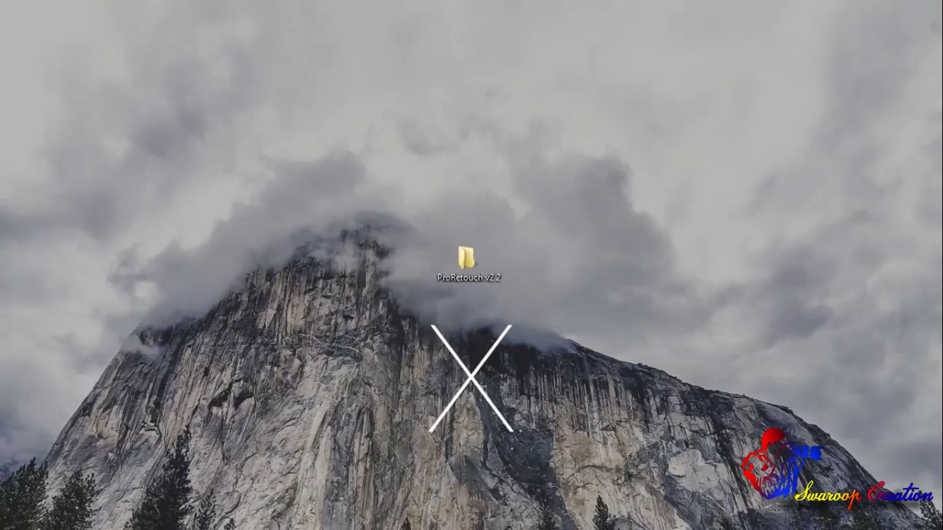
- Lower the VLC volume while the tutorial shows the ProRetouch folder and Load Actions dialog
key("ctrl+Down")
key("ctrl+Down")
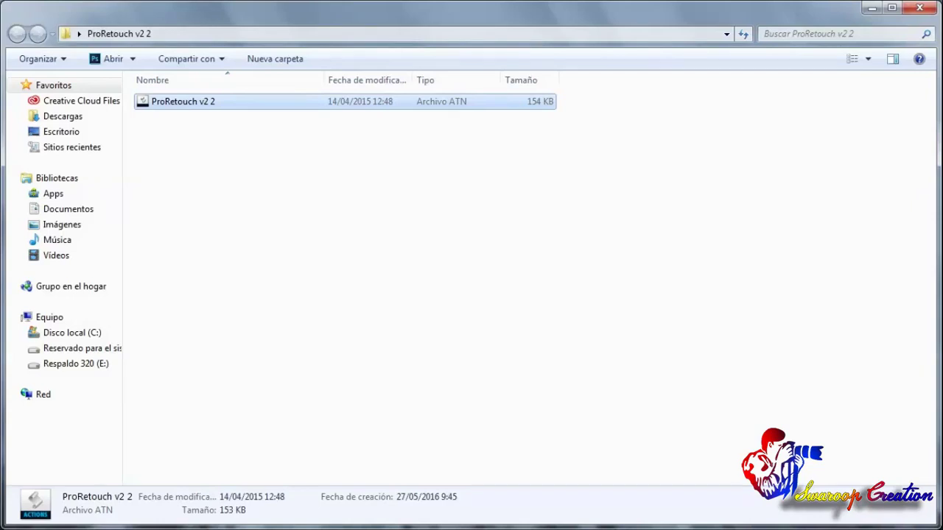
scroll(472, 265, "down", 2)
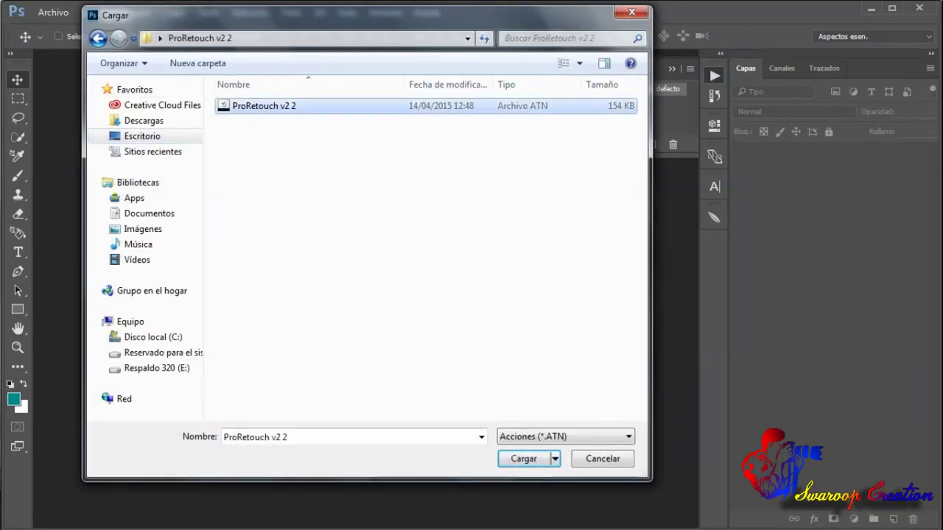
- Load the ProRetouch v2 2 action file, make the Actions panel taller and expand the v2.0 set
key("Return")
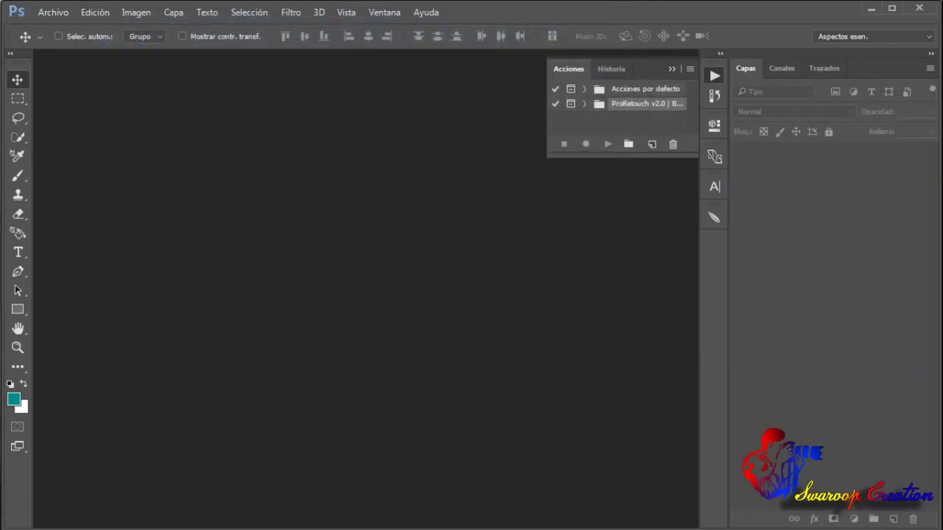
left_click_drag(622, 155, 622, 486)
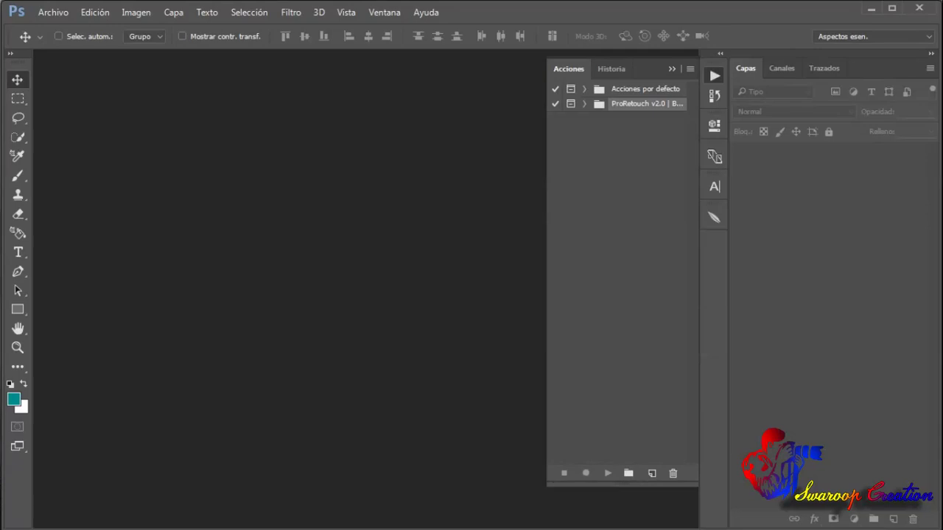
left_click(584, 103)
- Switch the Actions panel to Button Mode and browse the Skin, Eyes, Hair and Lips buttons
left_click(689, 68)
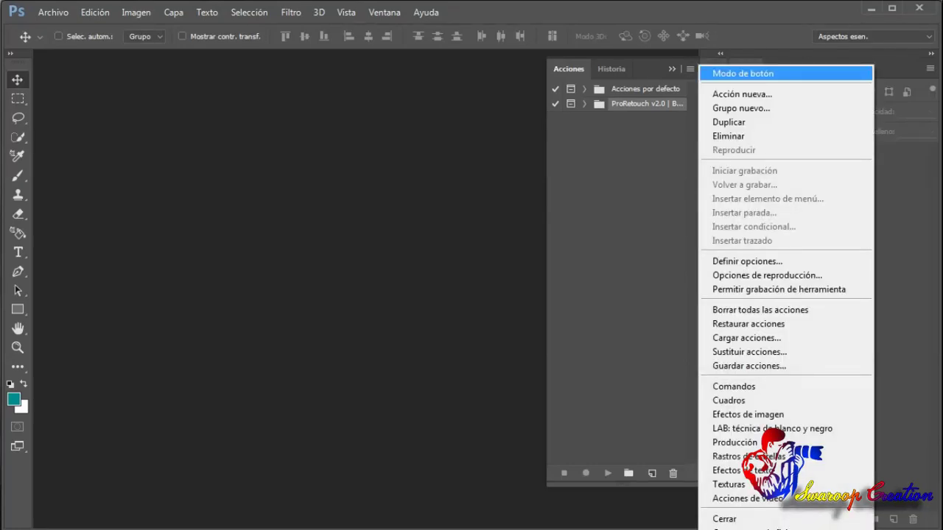
left_click(743, 73)
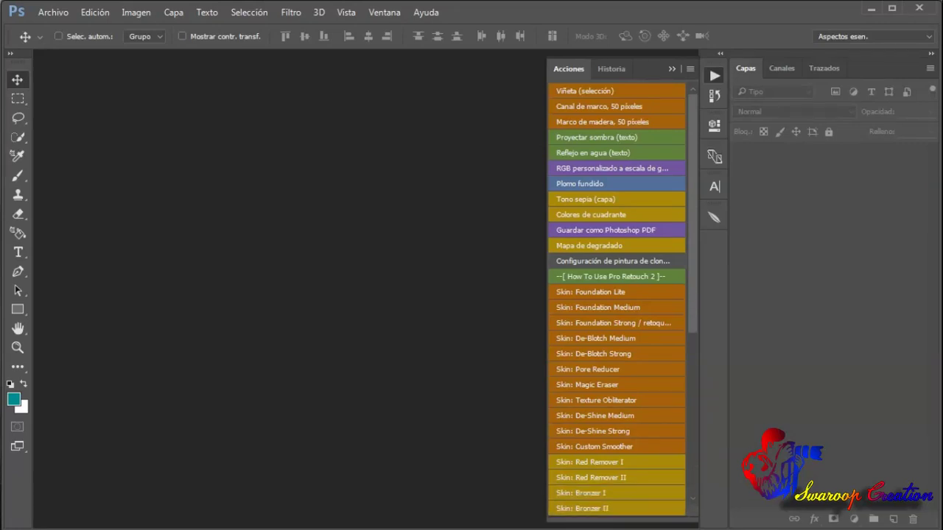
scroll(617, 295, "down", 1)
scroll(616, 295, "down", 3)
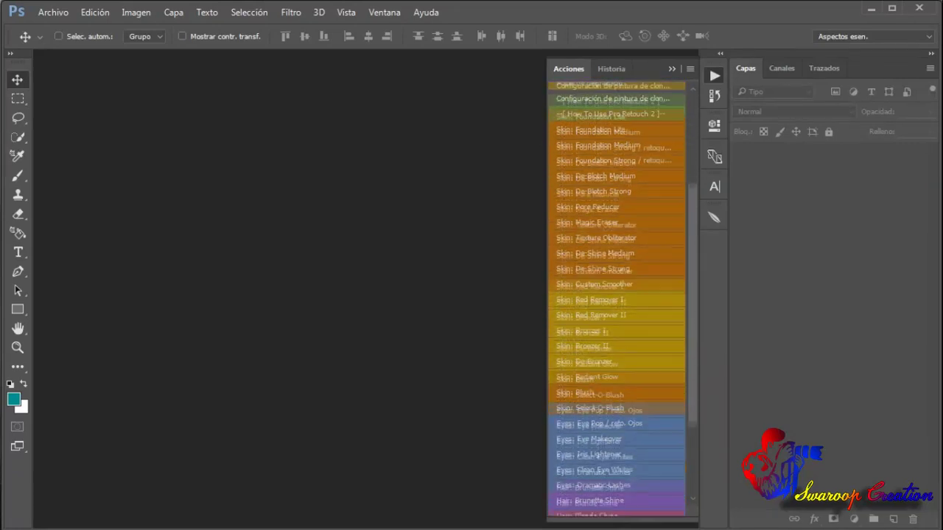
scroll(617, 294, "down", 2)
scroll(617, 295, "down", 1)
scroll(616, 295, "up", 1)
scroll(617, 294, "up", 2)
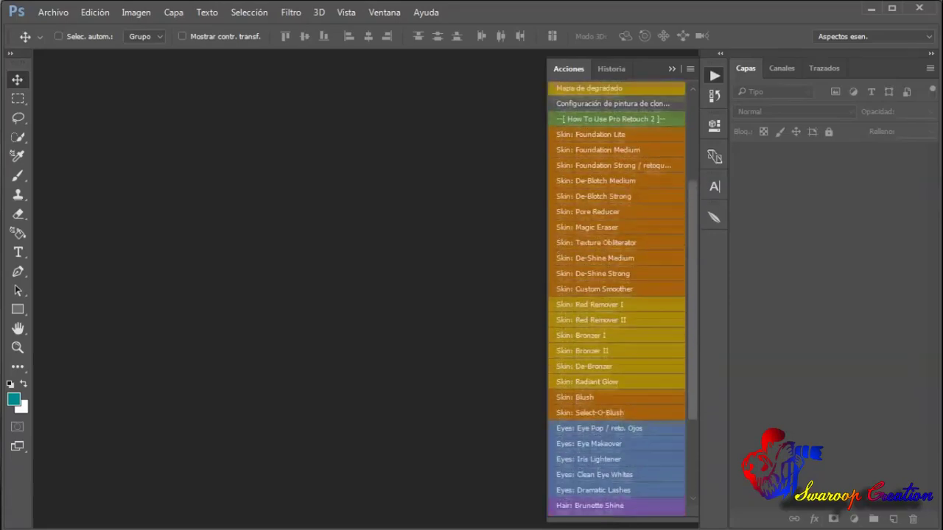
scroll(617, 294, "up", 2)
scroll(617, 295, "up", 1)
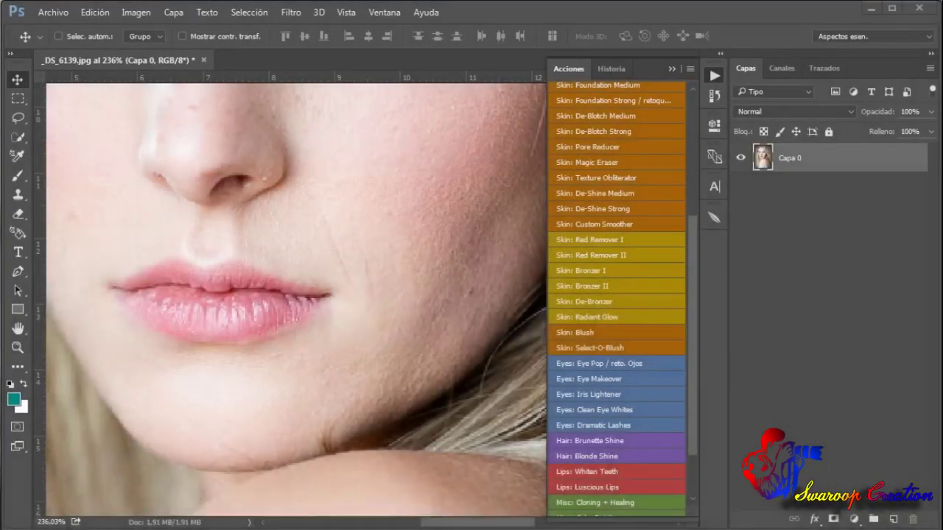
- Run the Skin: Foundation Medium action and dismiss its instruction message
scroll(617, 298, "up", 2)
left_click(598, 161)
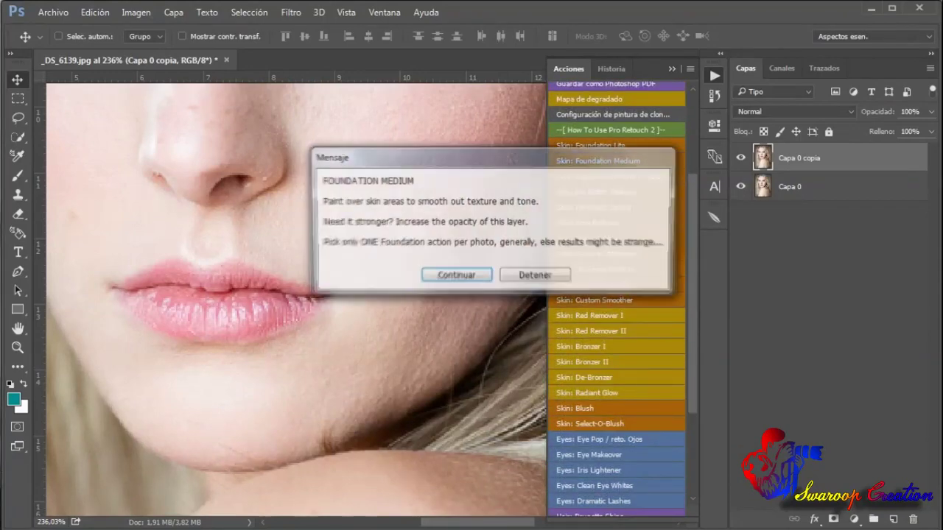
left_click(457, 275)
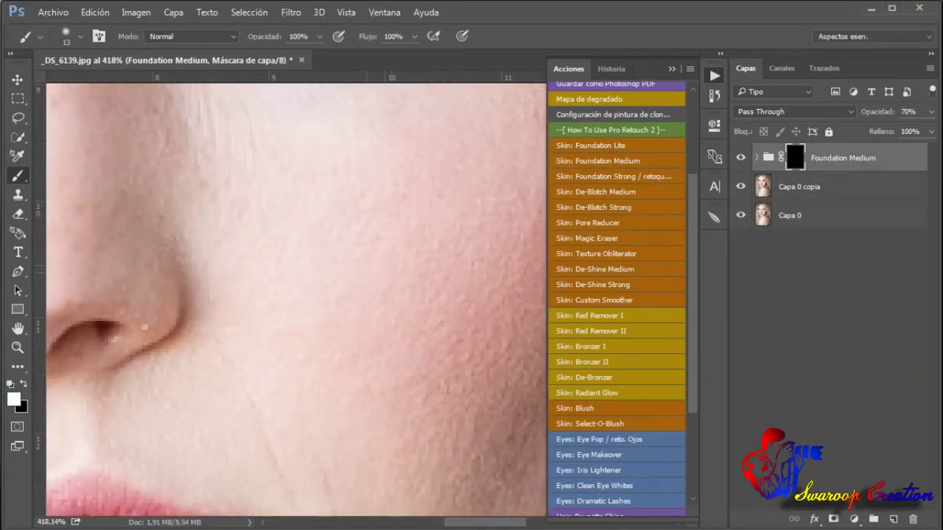
- Set a 39 px brush and paint the Foundation Medium mask over the cheek and chin skin
scroll(295, 294, "down", 2)
right_click(309, 164)
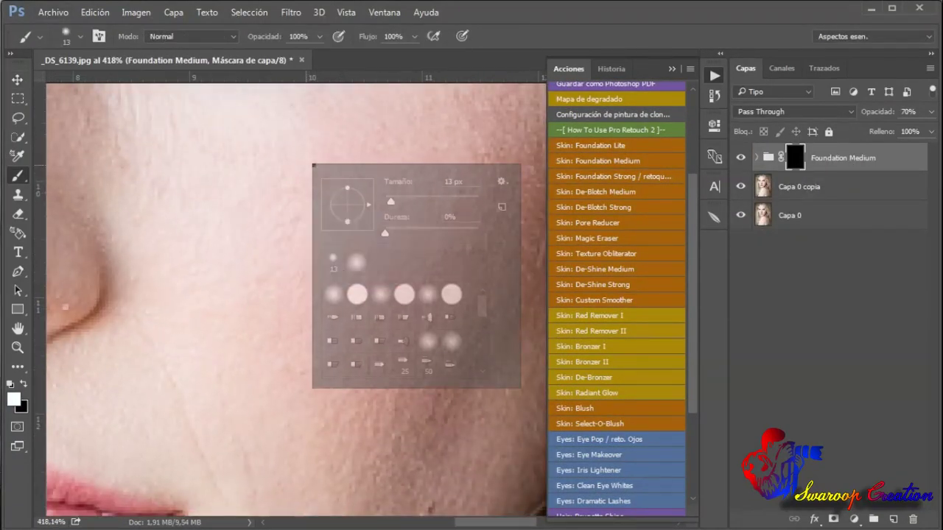
key("Return")
scroll(294, 295, "down", 2)
scroll(295, 295, "down", 2)
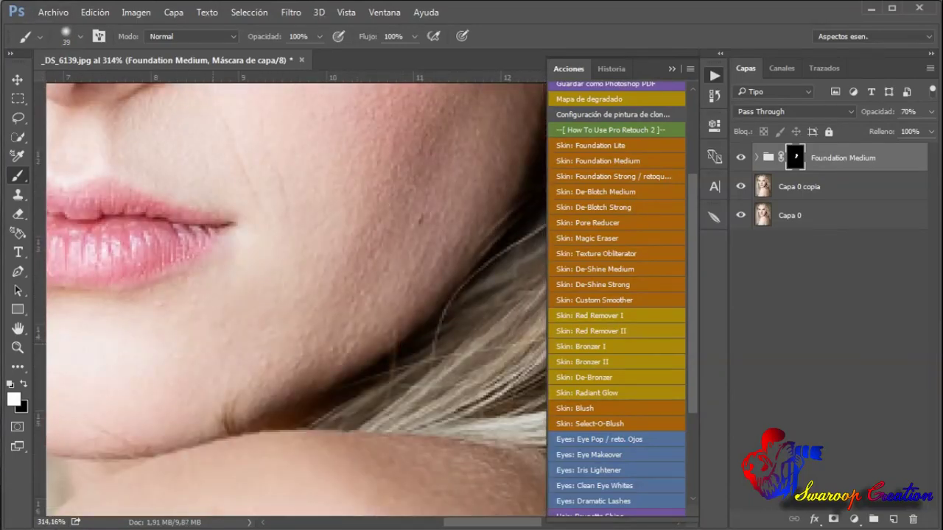
scroll(295, 295, "left", 2)
scroll(295, 294, "left", 2)
scroll(294, 295, "up", 2)
scroll(295, 294, "up", 2)
scroll(294, 294, "right", 2)
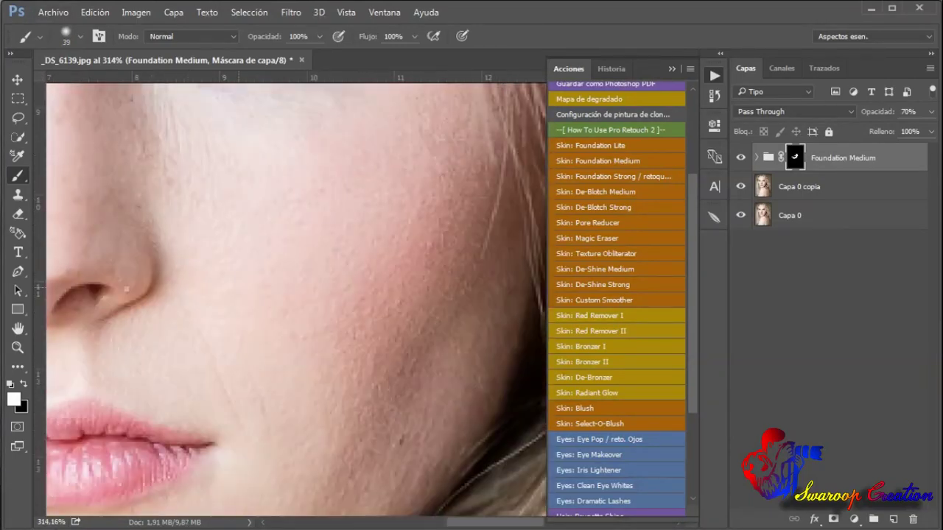
scroll(294, 295, "left", 1)
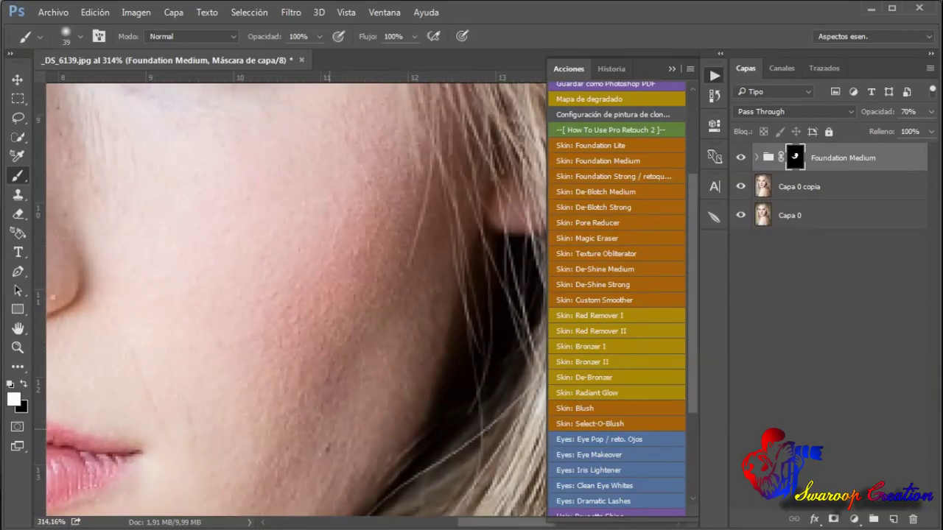
scroll(295, 294, "down", 2)
scroll(294, 295, "down", 2)
scroll(295, 295, "down", 3)
scroll(295, 294, "down", 1)
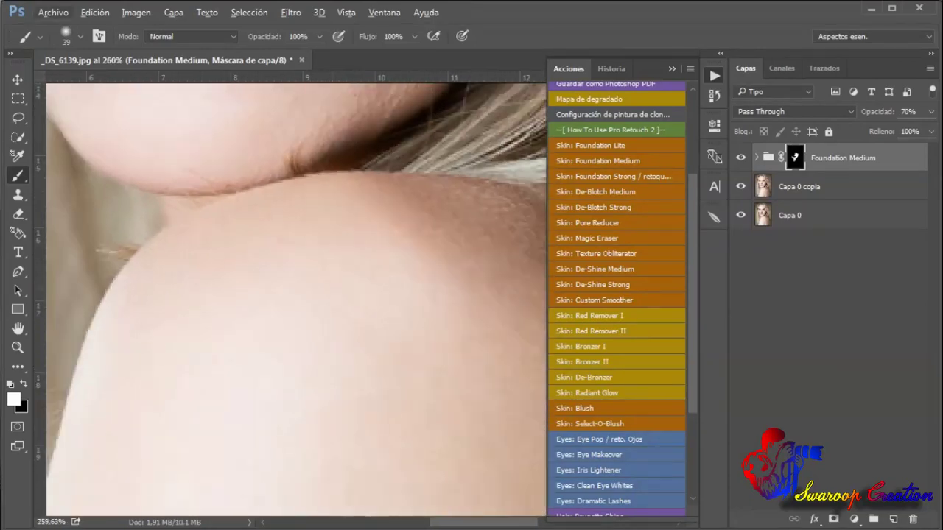
scroll(295, 295, "up", 2)
scroll(295, 295, "right", 1)
scroll(295, 294, "up", 3)
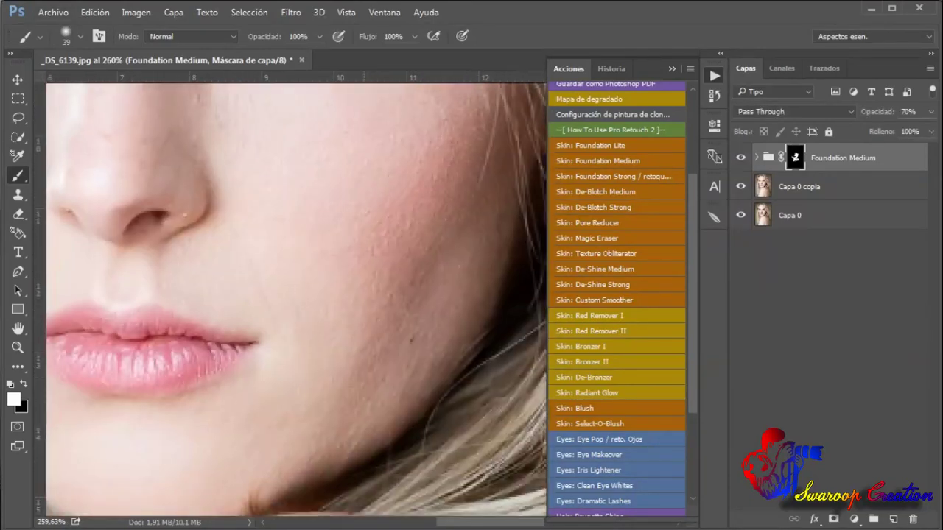
scroll(295, 294, "left", 2)
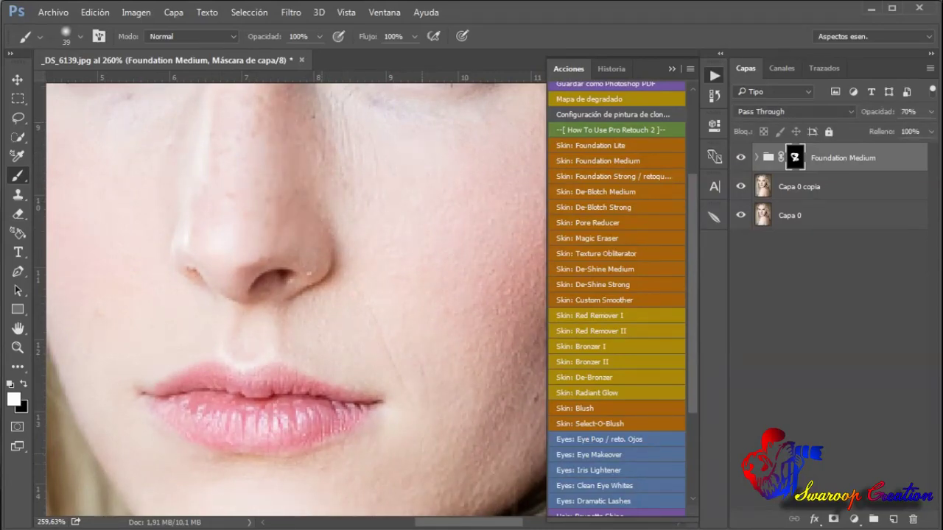
- Run the Skin: Foundation Strong action and dismiss its instruction message
scroll(295, 294, "down", 2)
left_click(614, 176)
left_click(452, 276)
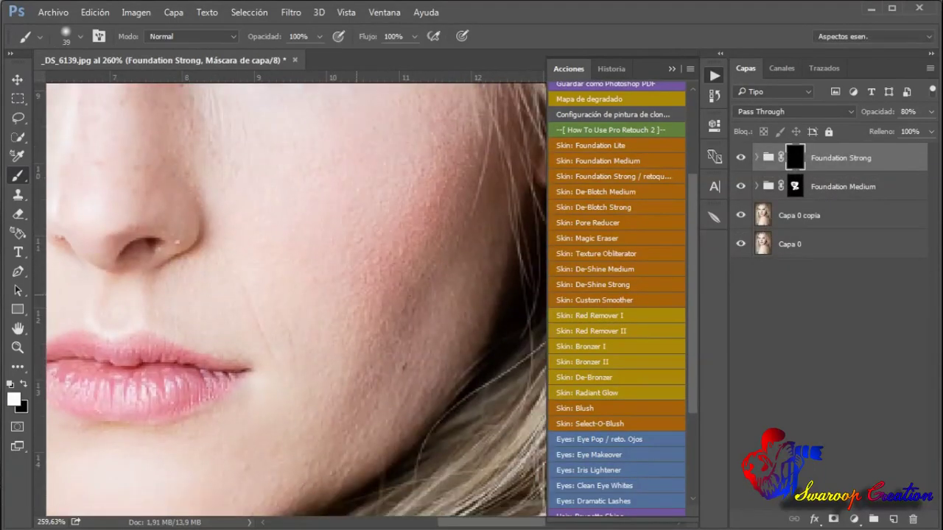
- Paint the Foundation Strong mask across the face skin
scroll(294, 295, "up", 3)
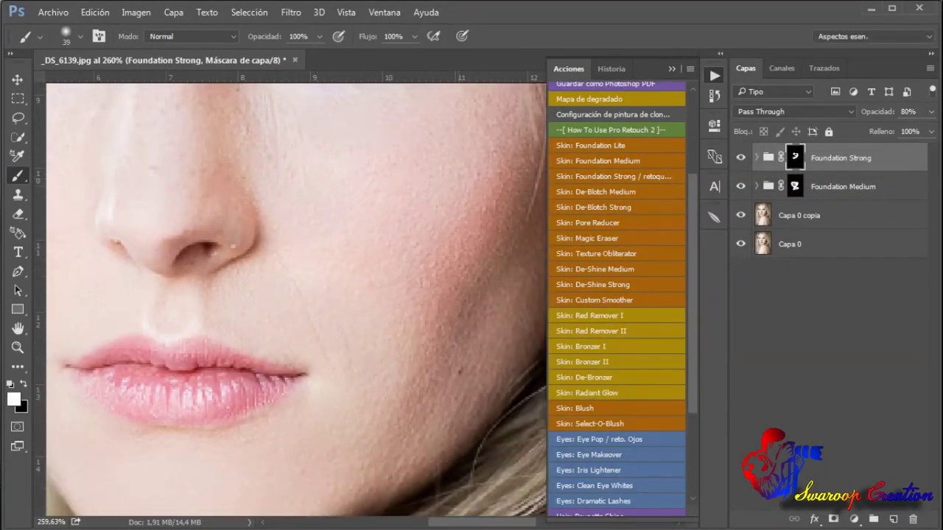
left_click_drag(221, 295, 339, 277)
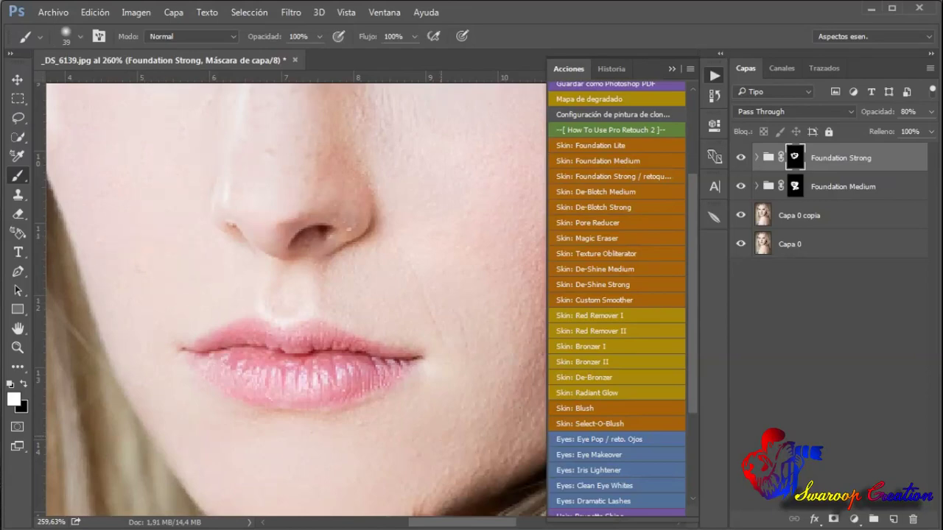
scroll(616, 295, "down", 2)
scroll(616, 294, "down", 3)
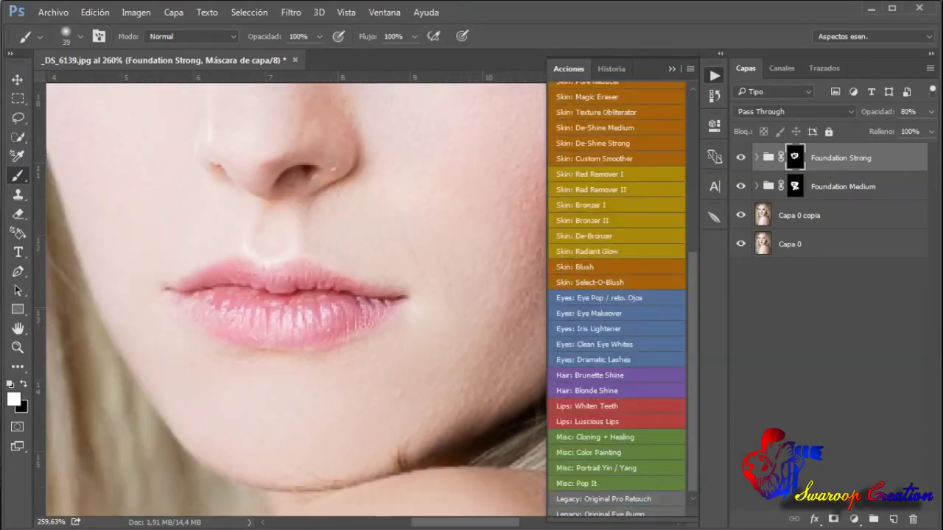
- Run Lips: Whiten Teeth and paint its effect over the lips with a 15 px brush
left_click(587, 405)
key("Return")
scroll(262, 333, "up", 2)
right_click(420, 253)
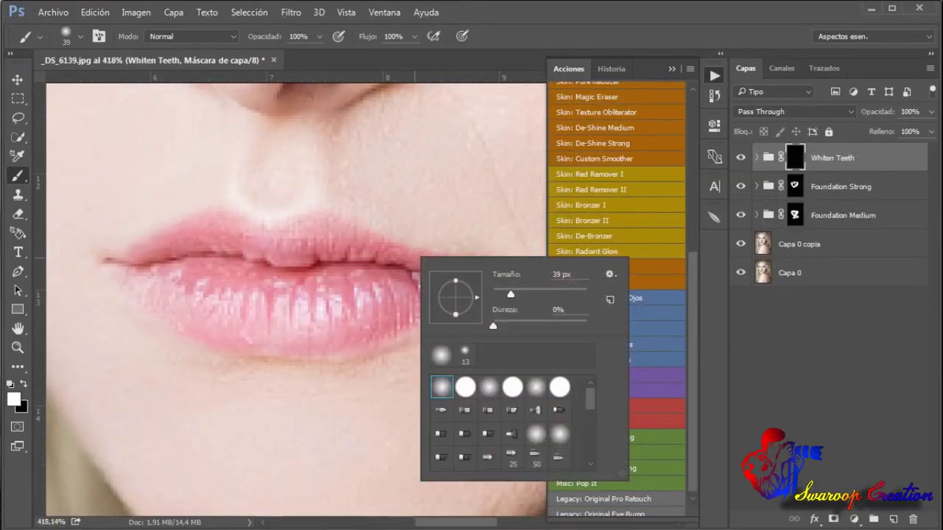
key("Escape")
right_click(356, 230)
type("15")
key("Return")
left_click_drag(342, 250, 412, 316)
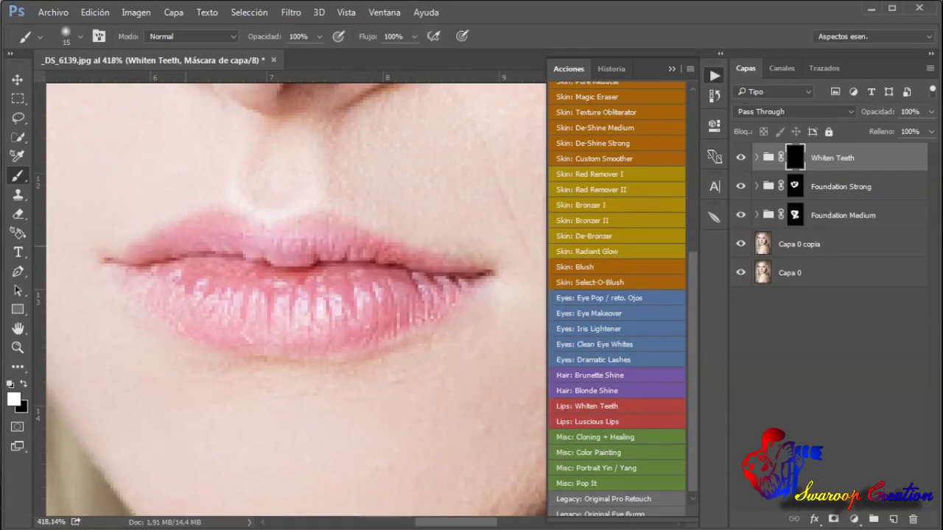
- Run the Lips: Luscious Lips action and dismiss its instruction message
left_click(587, 421)
key("Return")
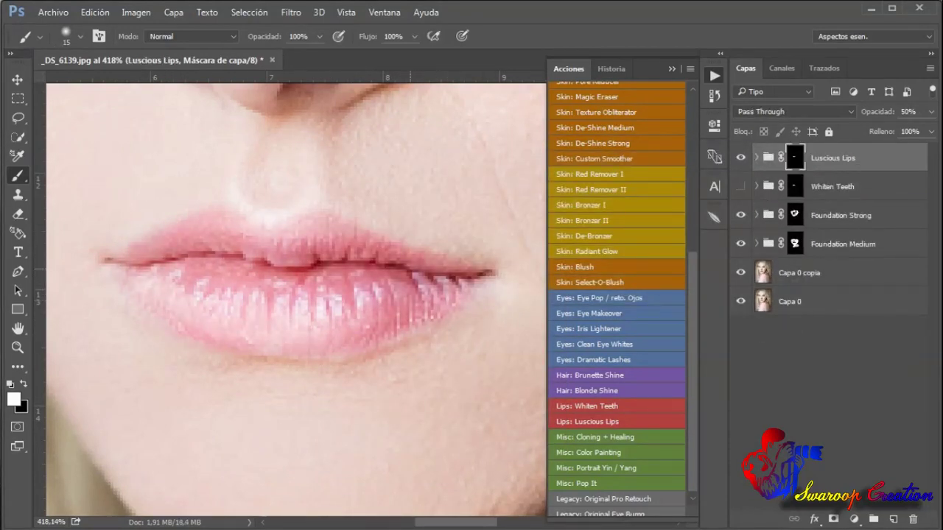
scroll(295, 295, "down", 3)
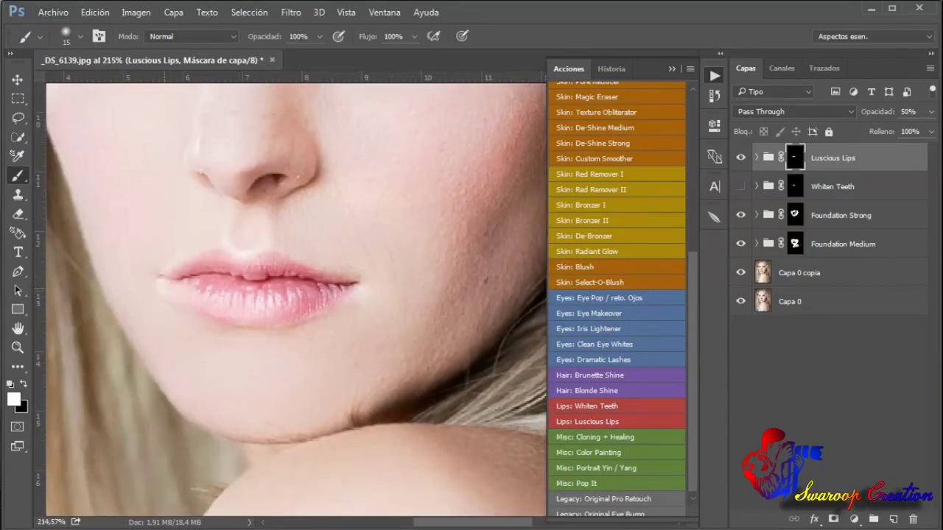
scroll(294, 294, "down", 2)
scroll(295, 294, "up", 3)
scroll(617, 294, "down", 1)
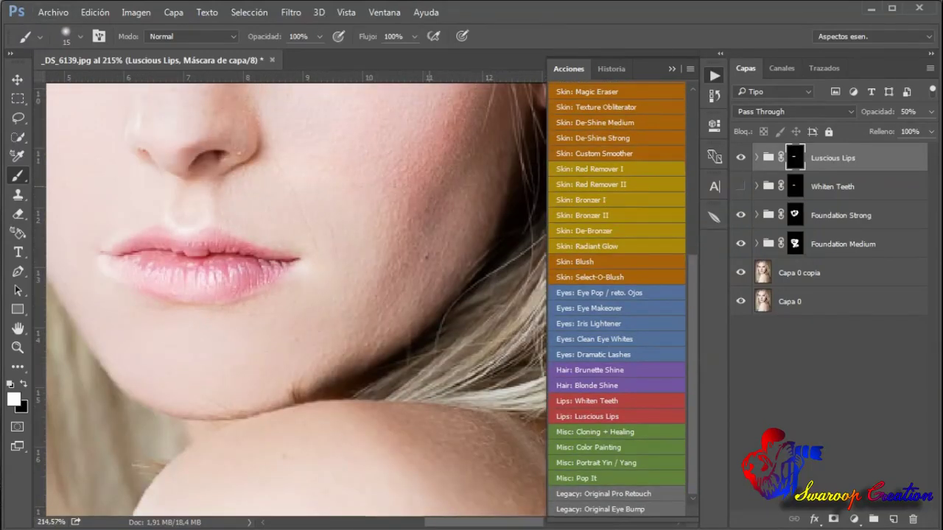
scroll(295, 294, "up", 5)
scroll(295, 295, "right", 6)
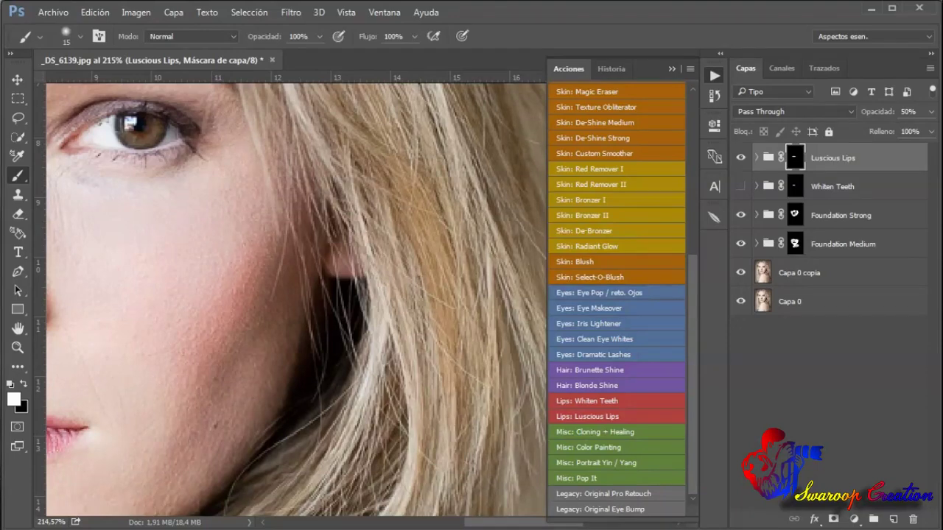
- Run the Eyes: Eye Pop action to add an Eye Pop group
left_click(598, 293)
scroll(214, 192, "up", 2)
scroll(214, 192, "up", 2)
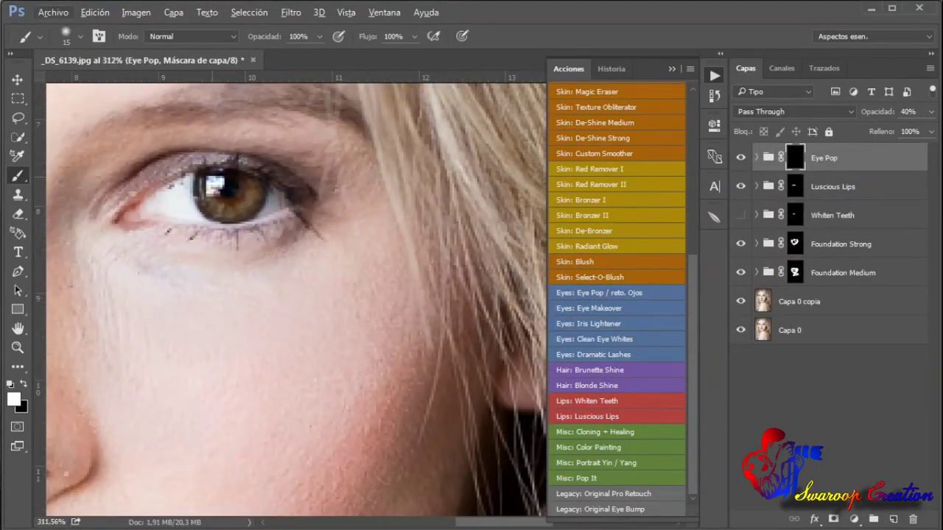
- Brighten under the eye on the Eye Pop mask, then add an Eye Makeover group at 40% opacity
left_click_drag(273, 221, 132, 213)
left_click(598, 308)
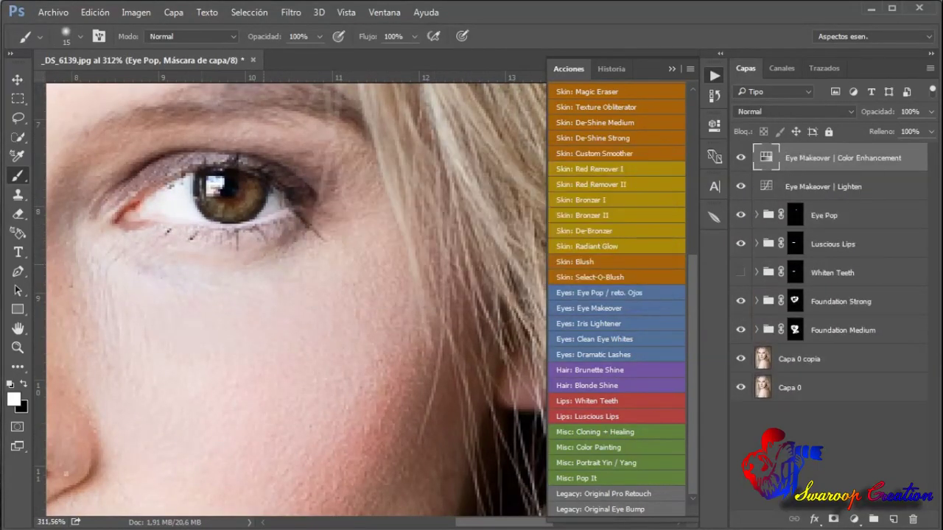
scroll(295, 295, "down", 3)
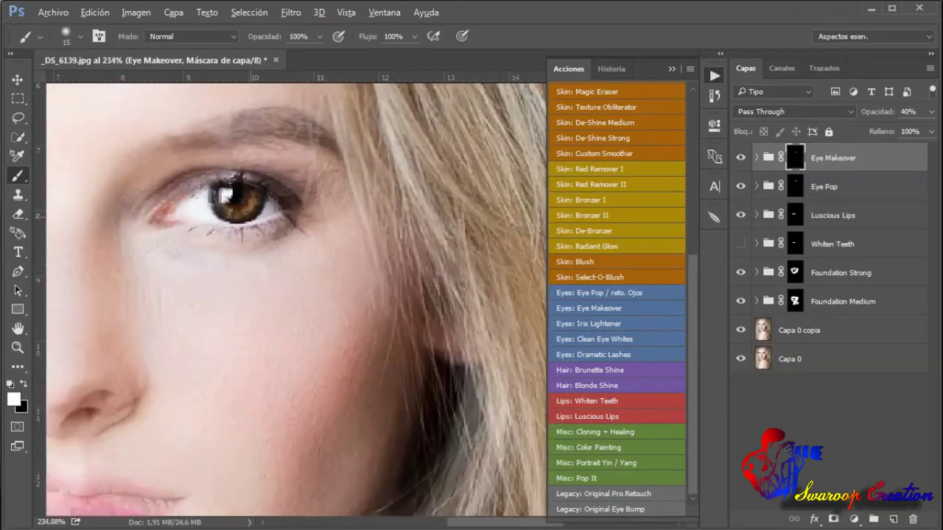
scroll(332, 317, "up", 3)
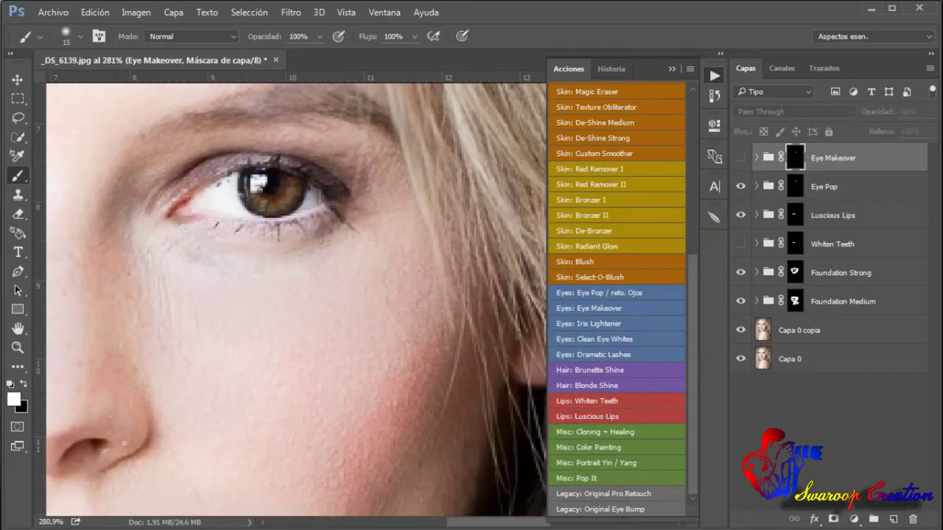
left_click(930, 111)
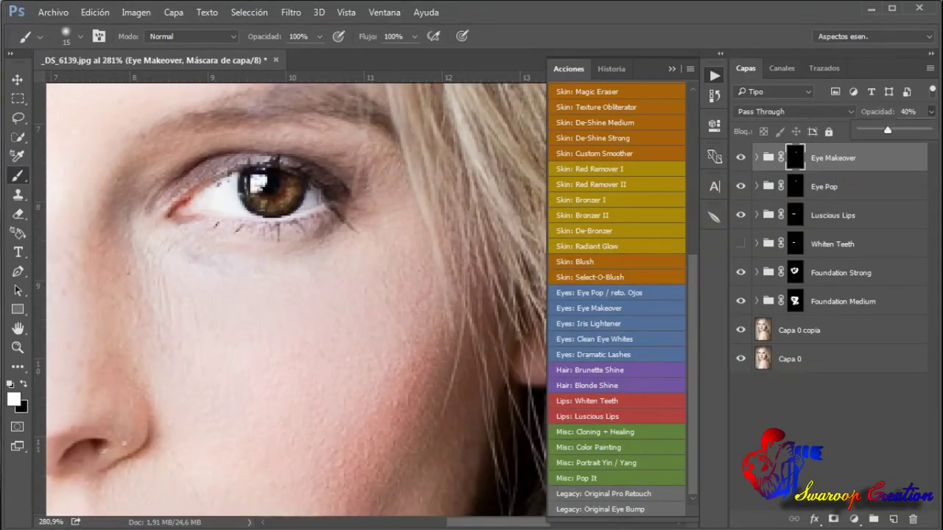